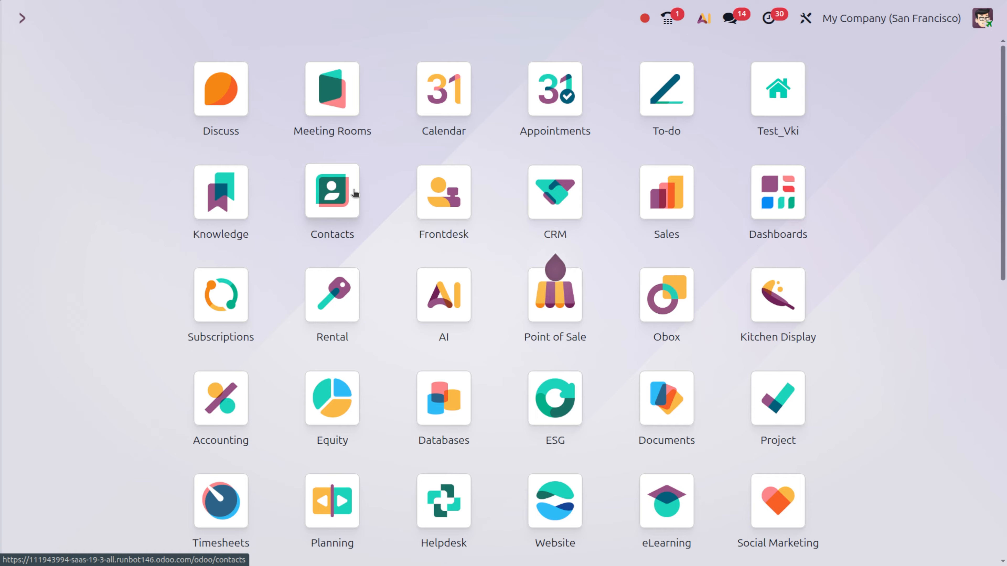
Open the Manufacturing app and go to its list of manufacturing orders
{"action": "type", "text": "M"}
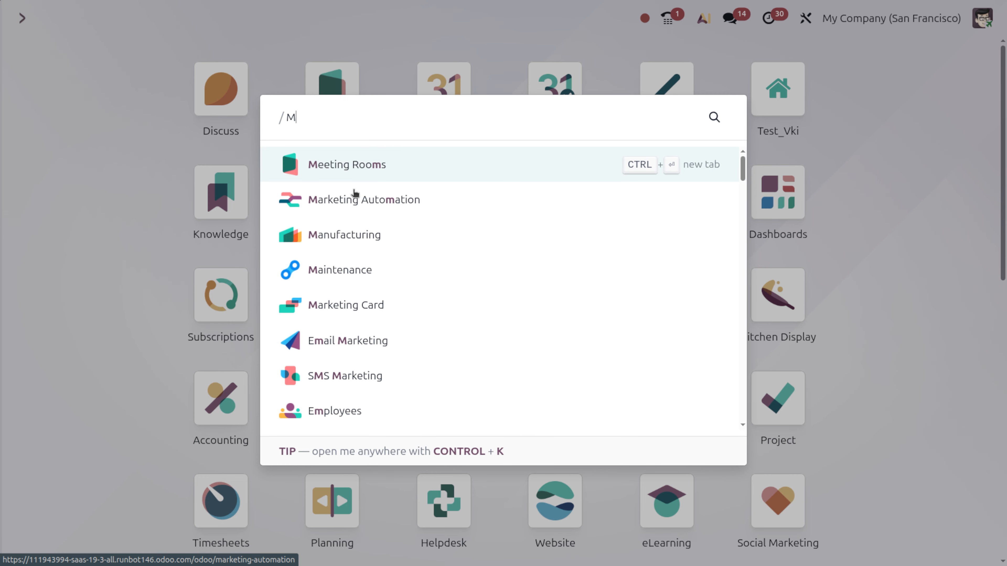
{"action": "key", "text": "Down"}
{"action": "key", "text": "Return"}
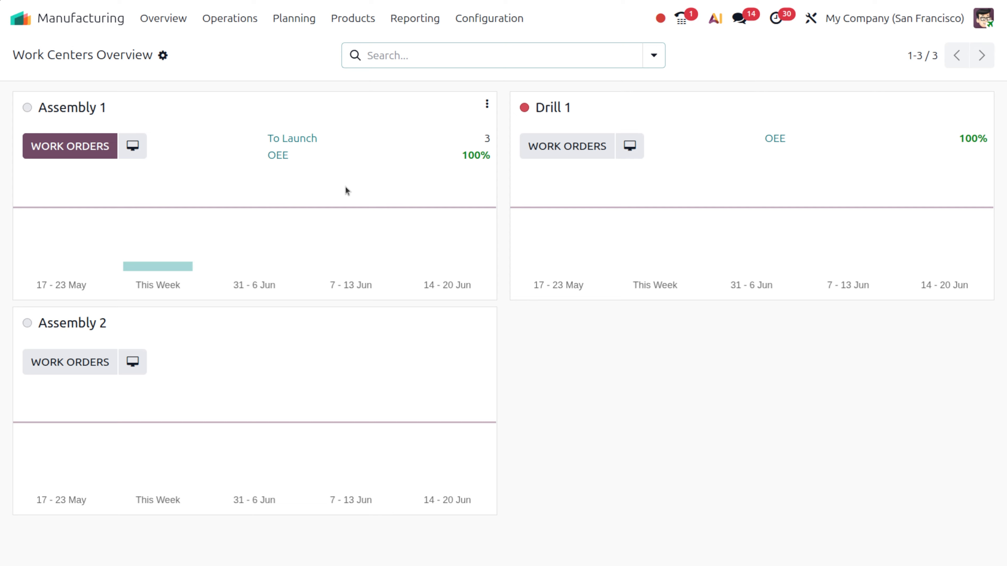
{"action": "left_click", "coordinate": [221, 23]}
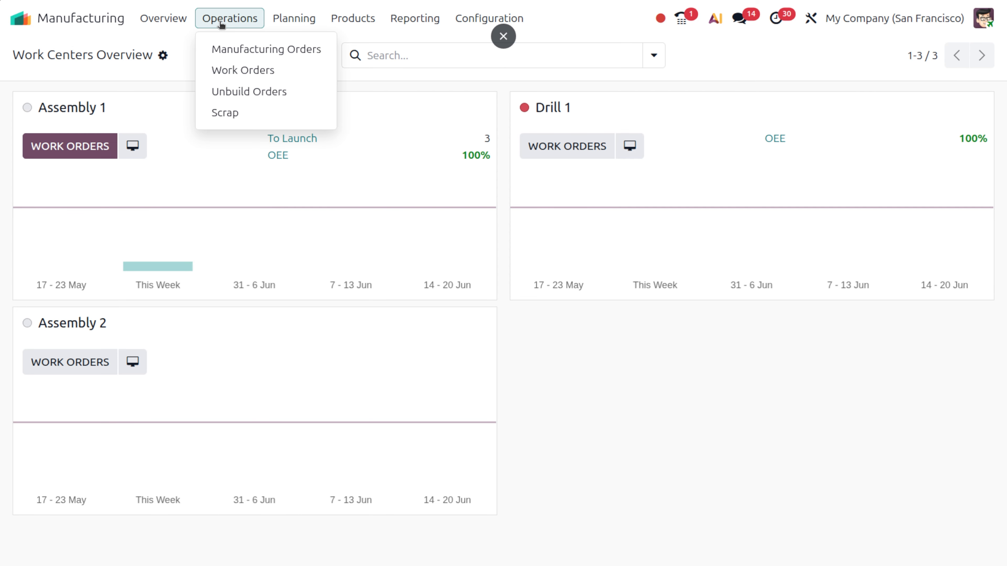
{"action": "left_click", "coordinate": [230, 46]}
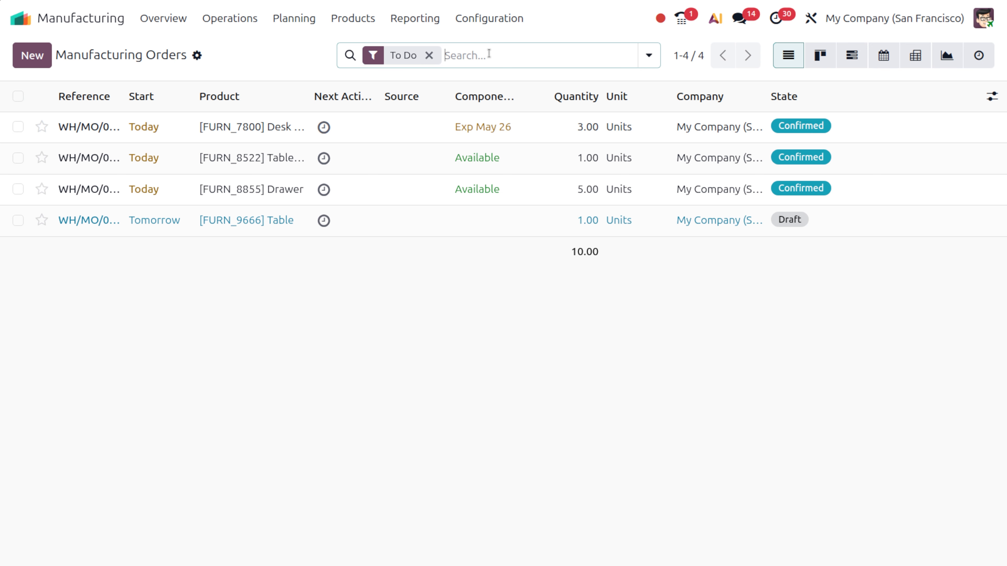
Add the To Plan filter to the manufacturing orders list
{"action": "left_click", "coordinate": [649, 57]}
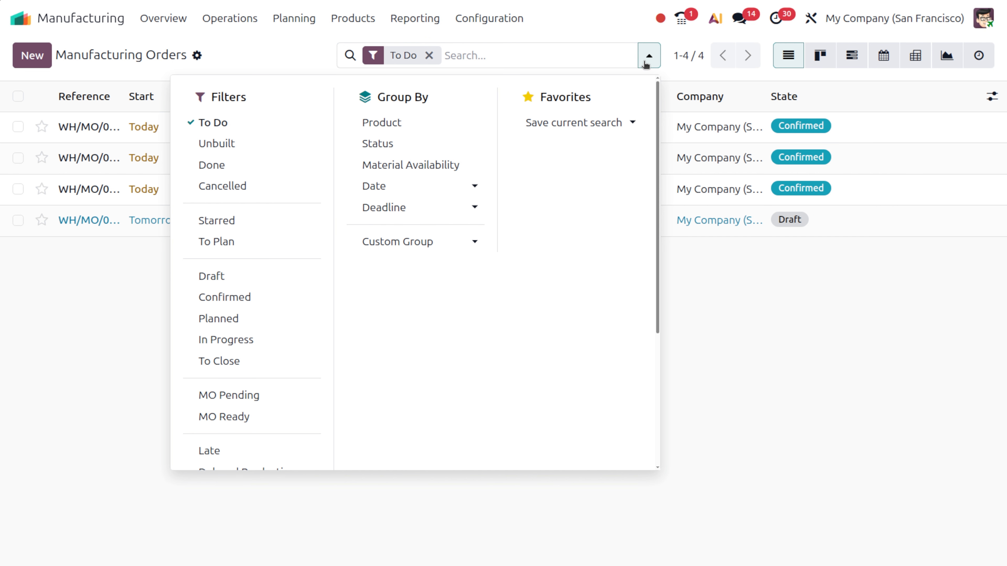
{"action": "left_click", "coordinate": [226, 245]}
{"action": "left_click", "coordinate": [74, 265]}
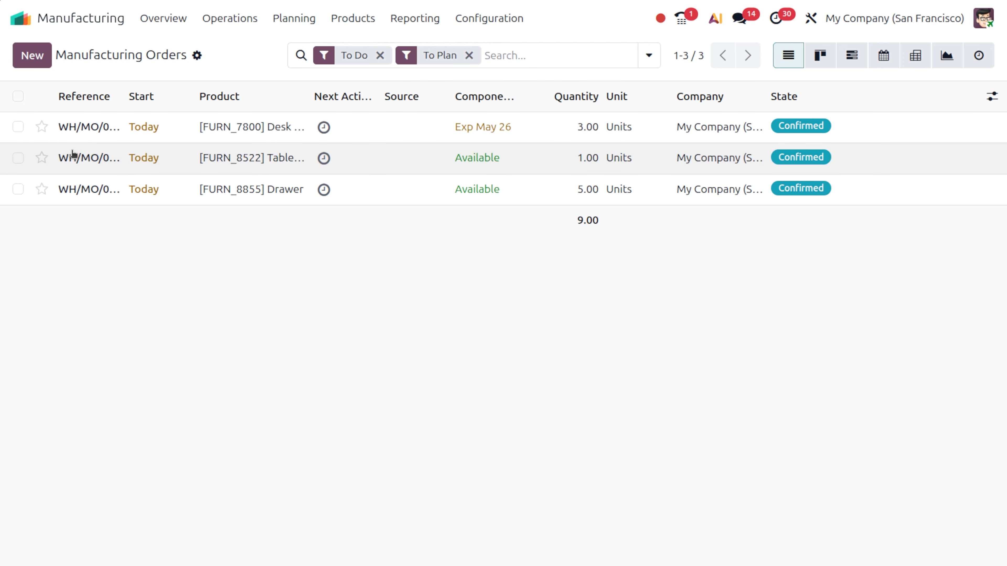
Open the Table Top manufacturing order and set its scheduled date to May 28, 2026
{"action": "left_click", "coordinate": [94, 166]}
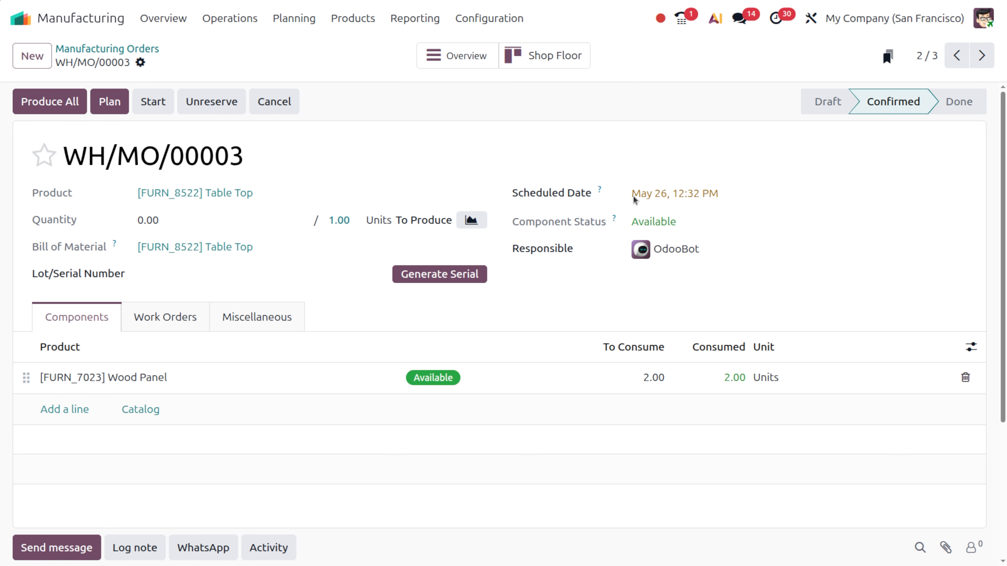
{"action": "left_click", "coordinate": [675, 200]}
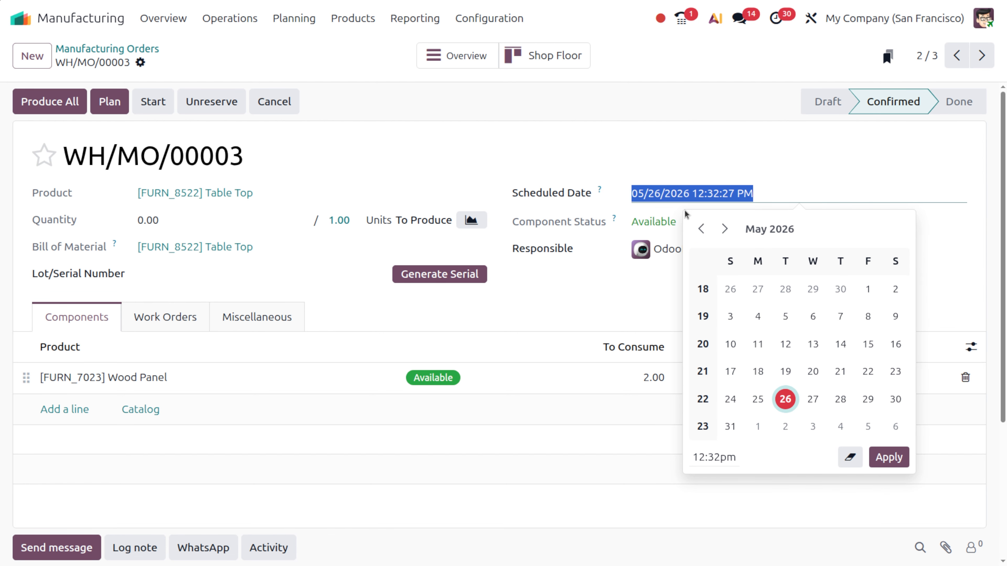
{"action": "left_click", "coordinate": [839, 399]}
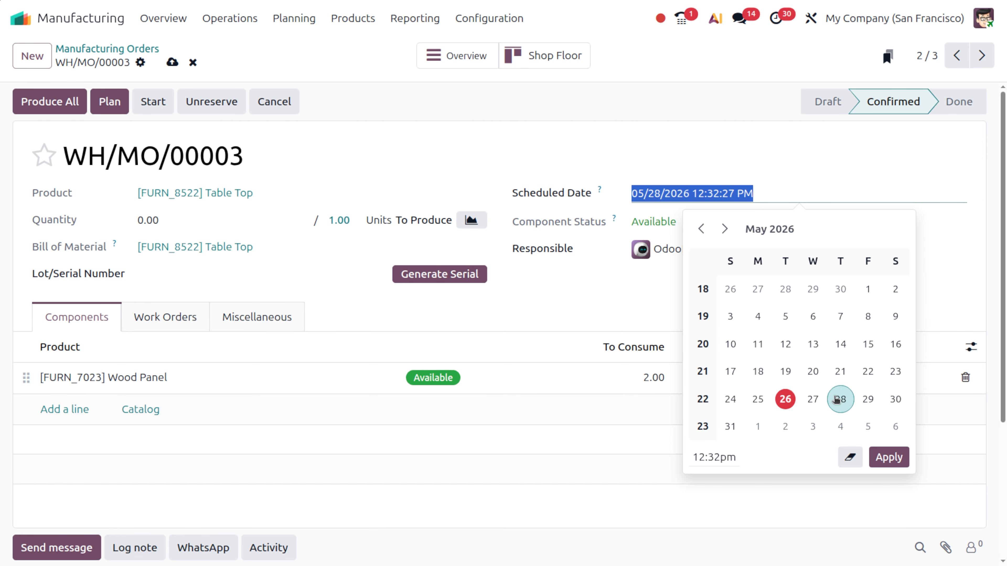
{"action": "left_click", "coordinate": [696, 132]}
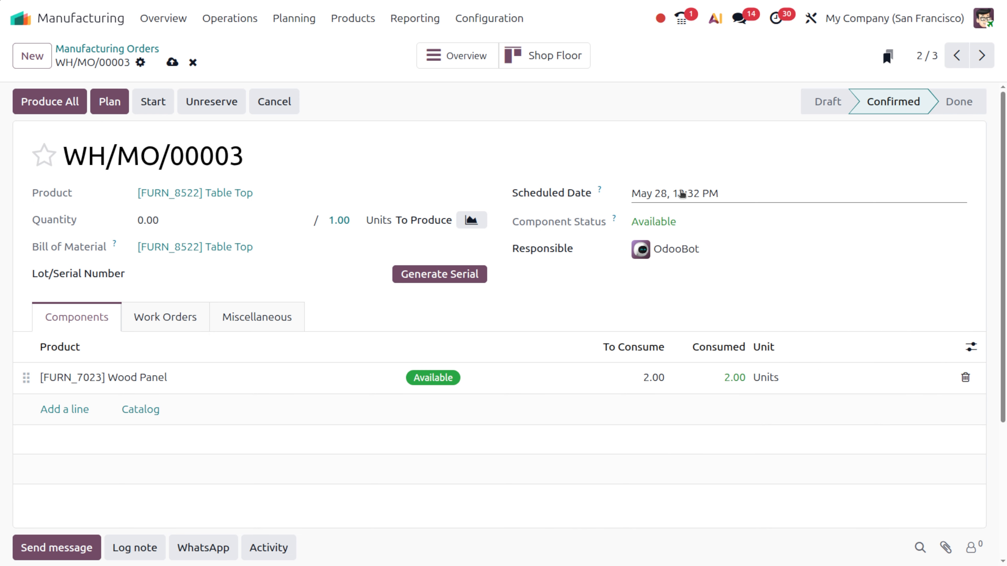
Plan the Table Top manufacturing order and review the start date changes in its message log
{"action": "left_click", "coordinate": [123, 100]}
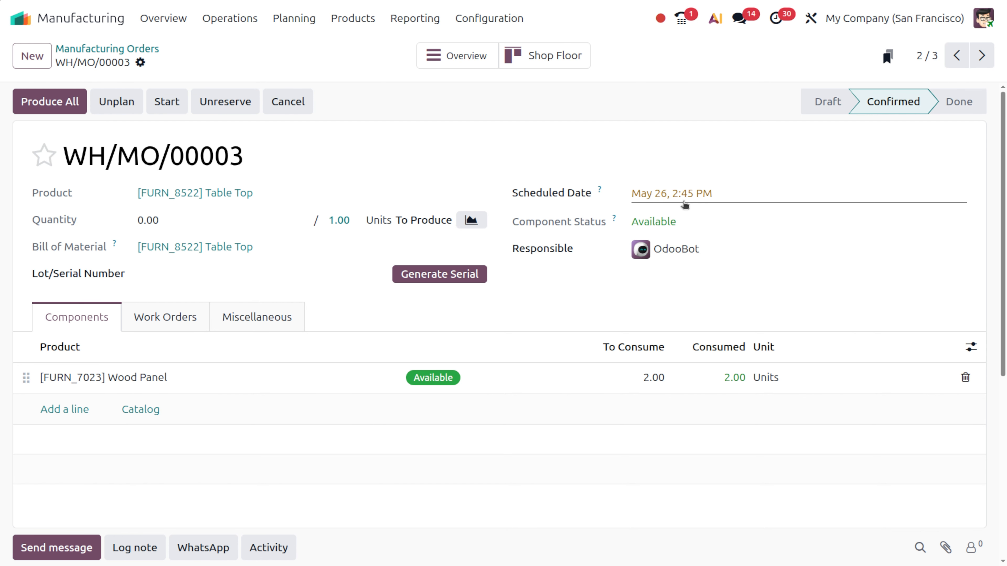
{"action": "mouse_move", "coordinate": [686, 204]}
{"action": "scroll", "coordinate": [333, 345], "scroll_direction": "down", "scroll_amount": 6}
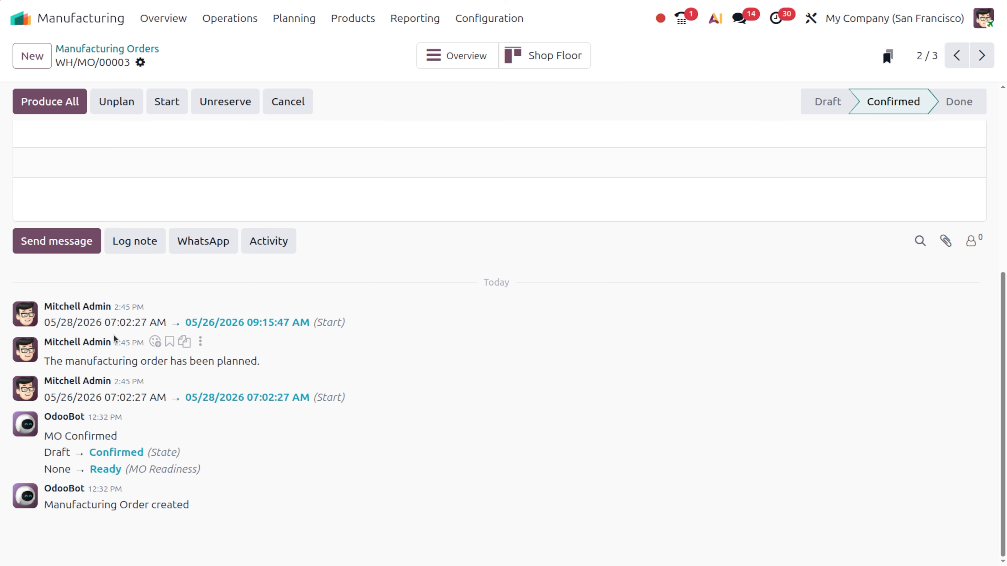
{"action": "scroll", "coordinate": [376, 317], "scroll_direction": "up", "scroll_amount": 6}
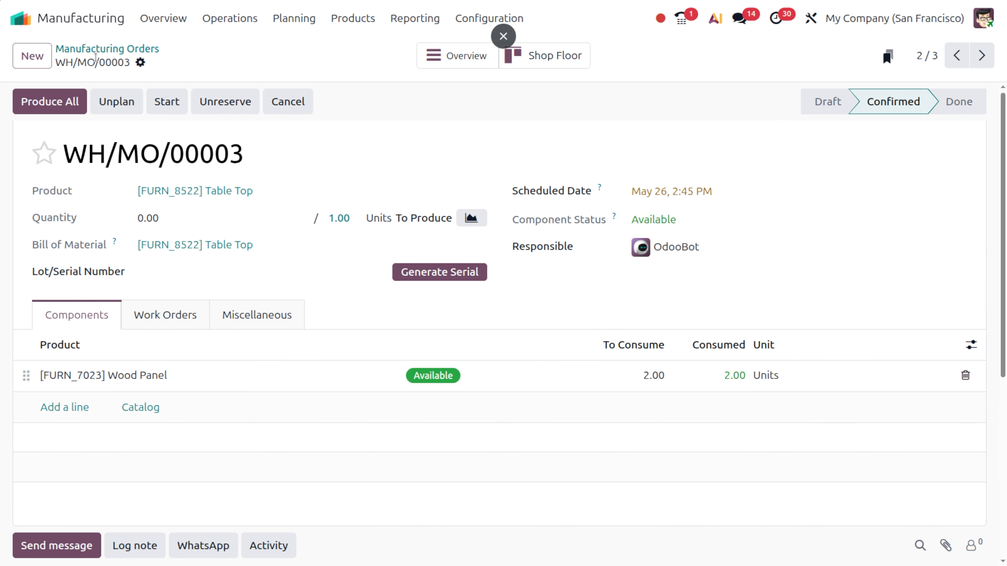
Return to the manufacturing orders list and plan the Drawer order directly from there
{"action": "left_click", "coordinate": [102, 50]}
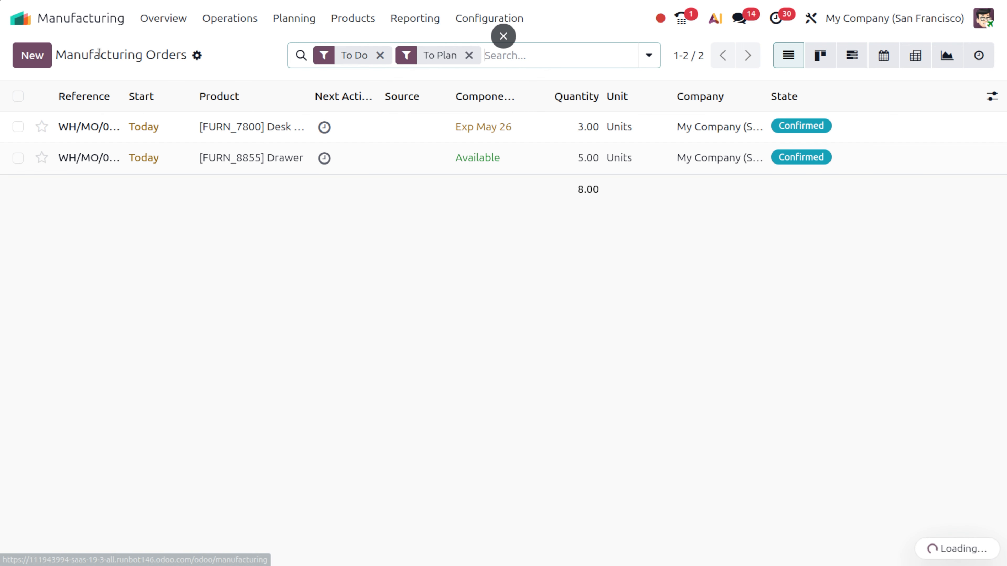
{"action": "left_click", "coordinate": [17, 158]}
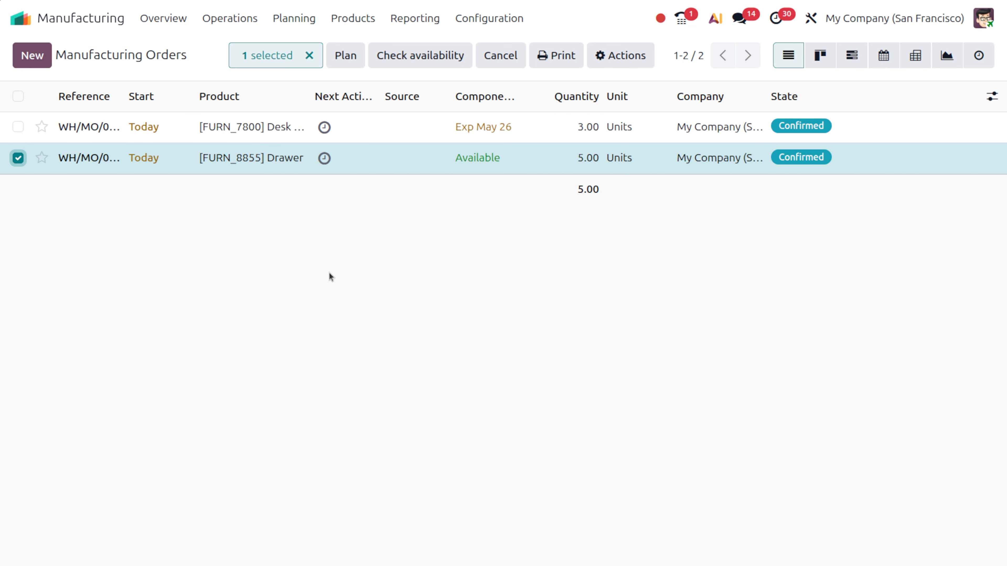
{"action": "left_click", "coordinate": [344, 56]}
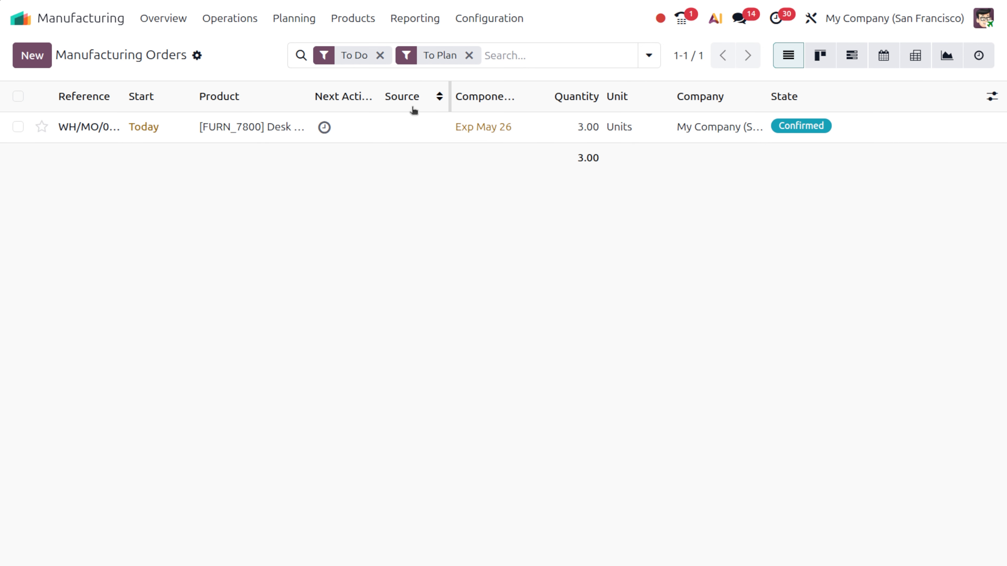
Open the Desk Combination manufacturing order, plan it and review its message log
{"action": "left_click", "coordinate": [177, 136]}
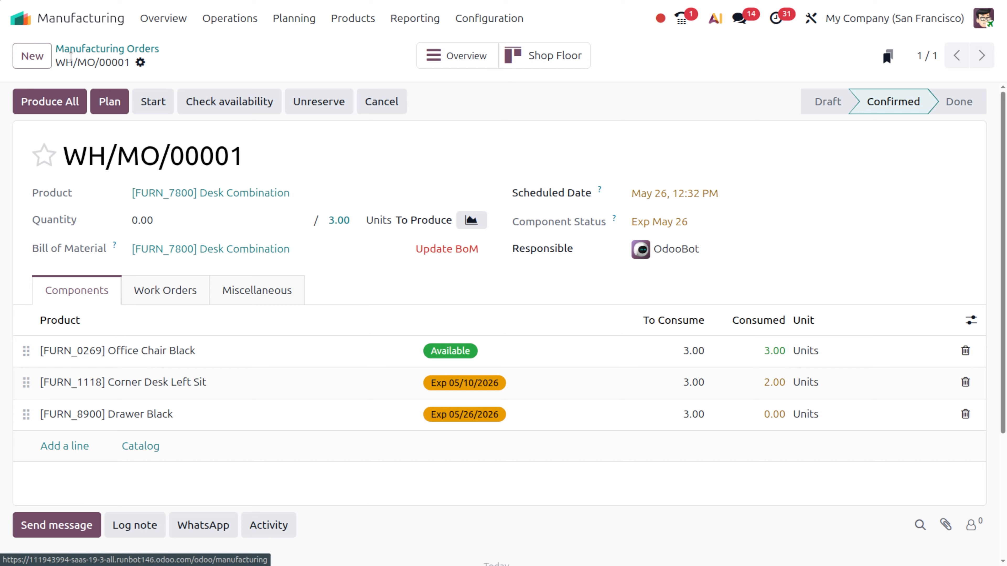
{"action": "left_click", "coordinate": [140, 62]}
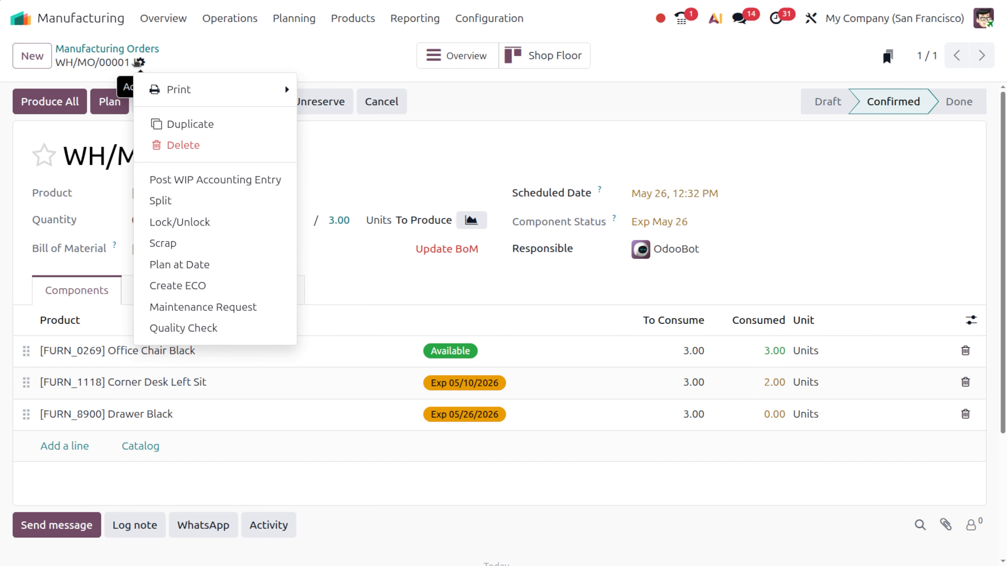
{"action": "mouse_move", "coordinate": [145, 92]}
{"action": "left_click", "coordinate": [109, 101]}
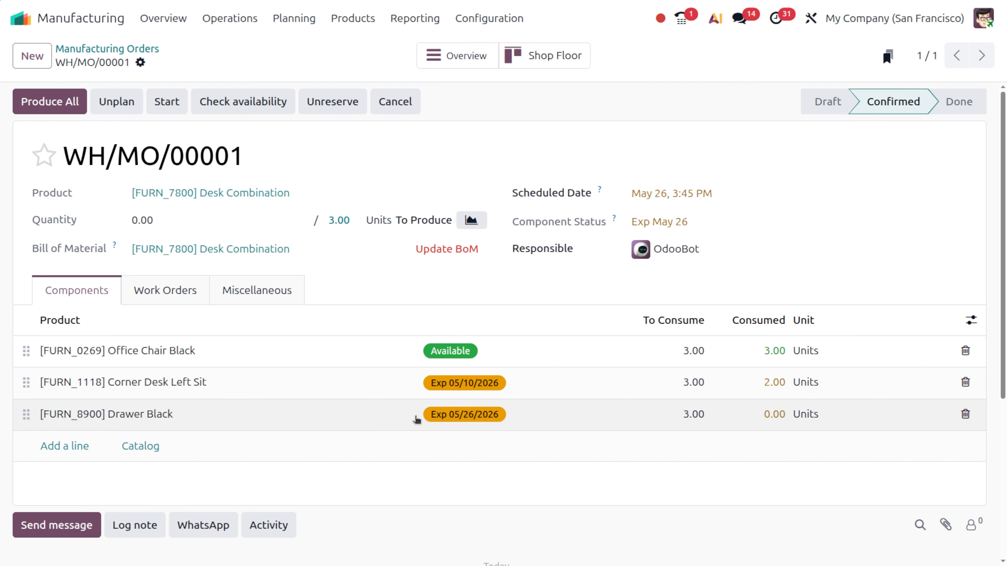
{"action": "scroll", "coordinate": [415, 420], "scroll_direction": "down", "scroll_amount": 5}
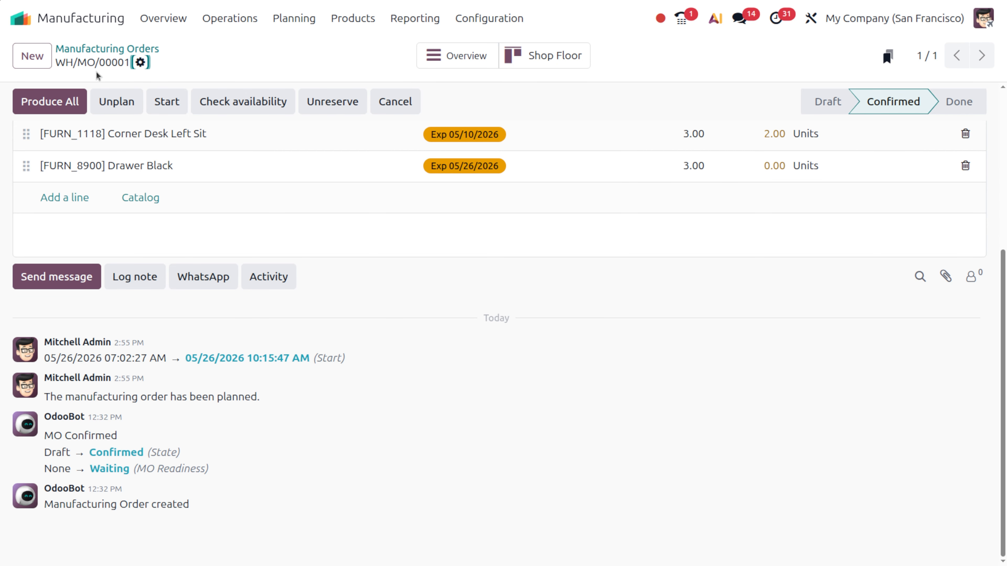
Return to the manufacturing orders list and show the optional Deadline column
{"action": "left_click", "coordinate": [207, 20]}
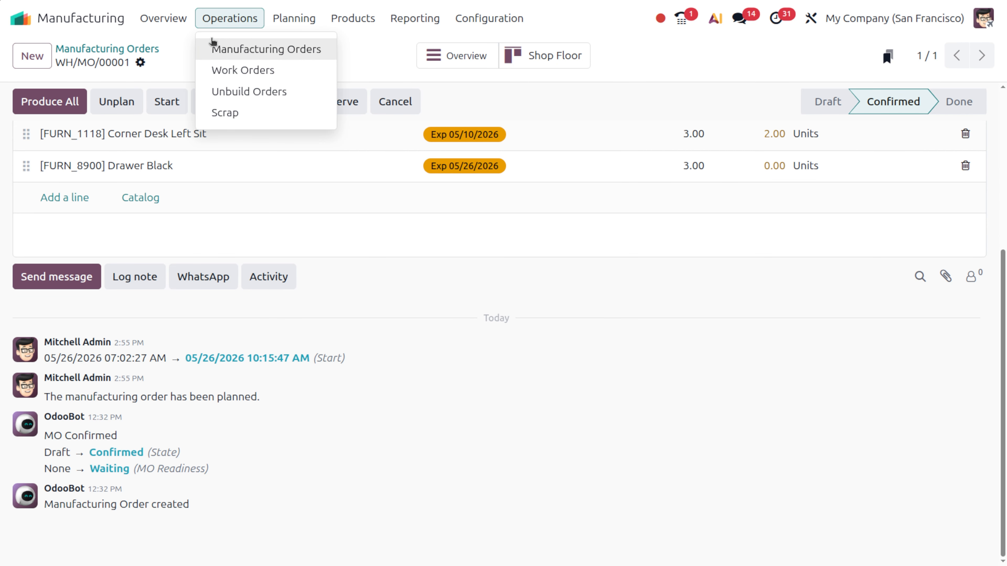
{"action": "left_click", "coordinate": [110, 48]}
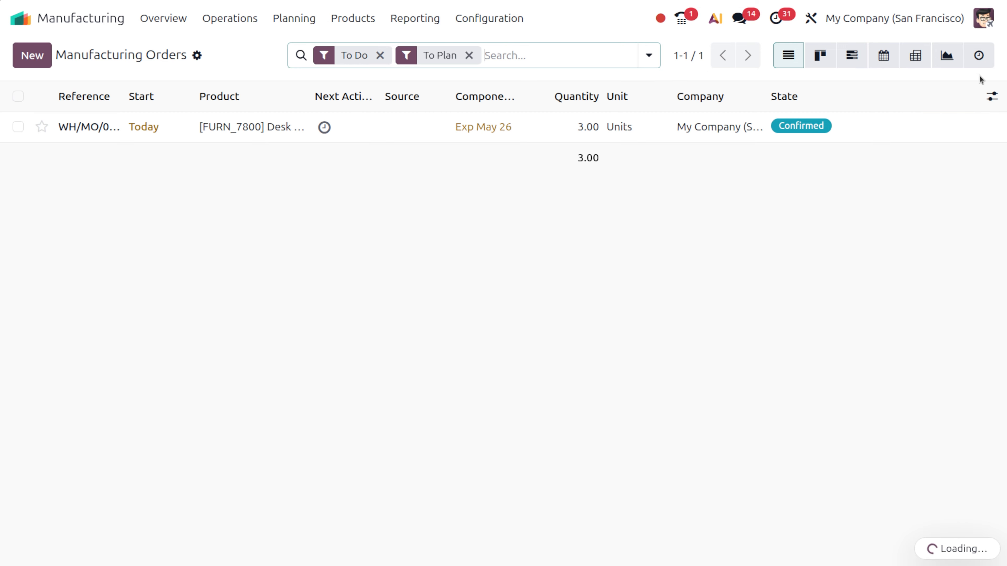
{"action": "left_click", "coordinate": [992, 96]}
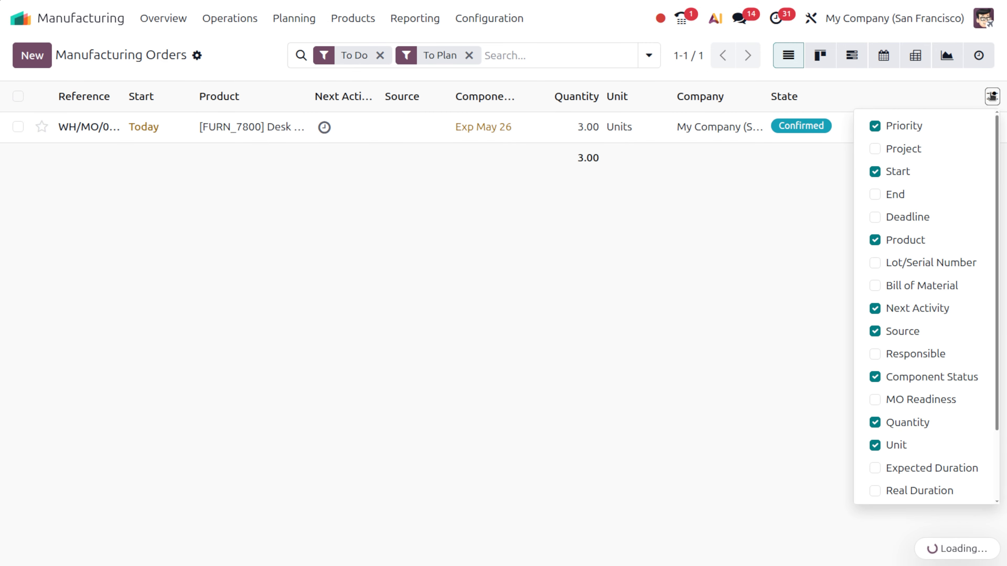
{"action": "left_click", "coordinate": [875, 217]}
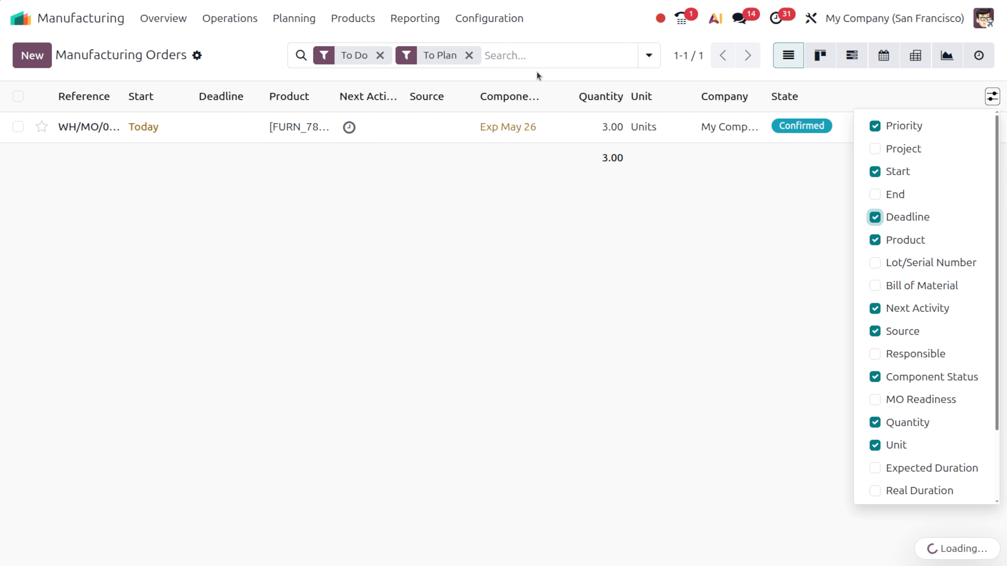
Remove the To Plan and To Do filters from the list and view the Desk Combination order before returning
{"action": "left_click", "coordinate": [470, 55]}
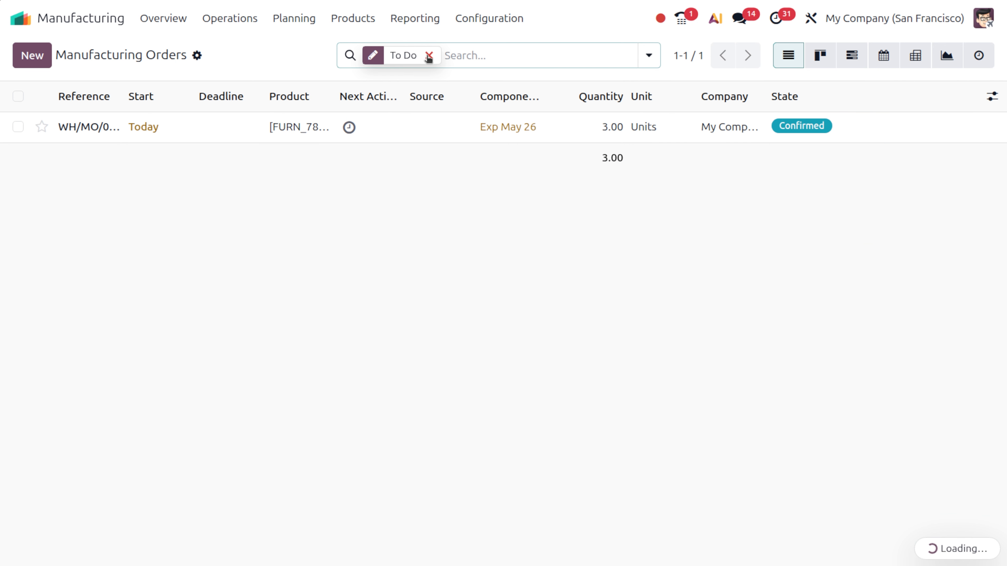
{"action": "left_click", "coordinate": [430, 55]}
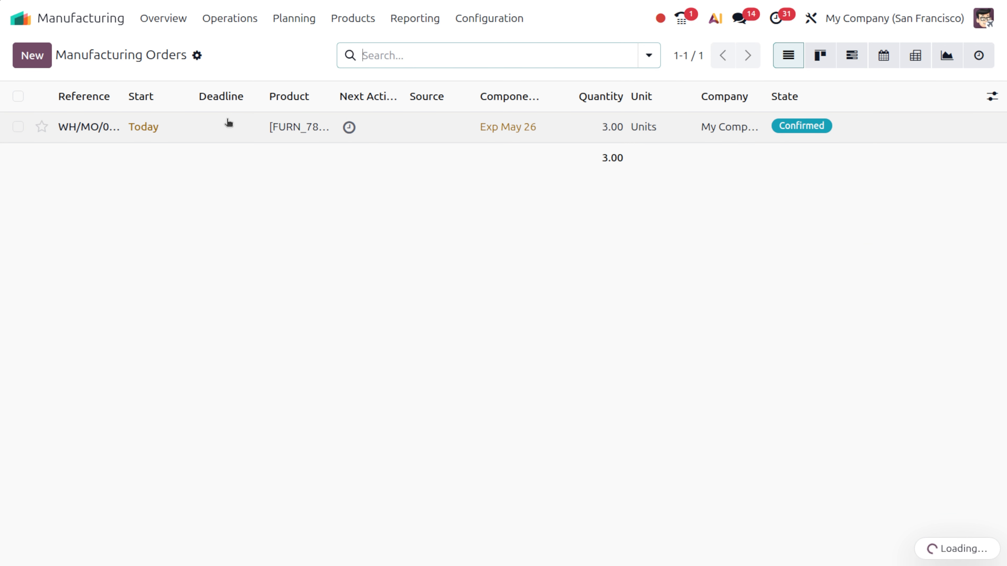
{"action": "left_click", "coordinate": [219, 123]}
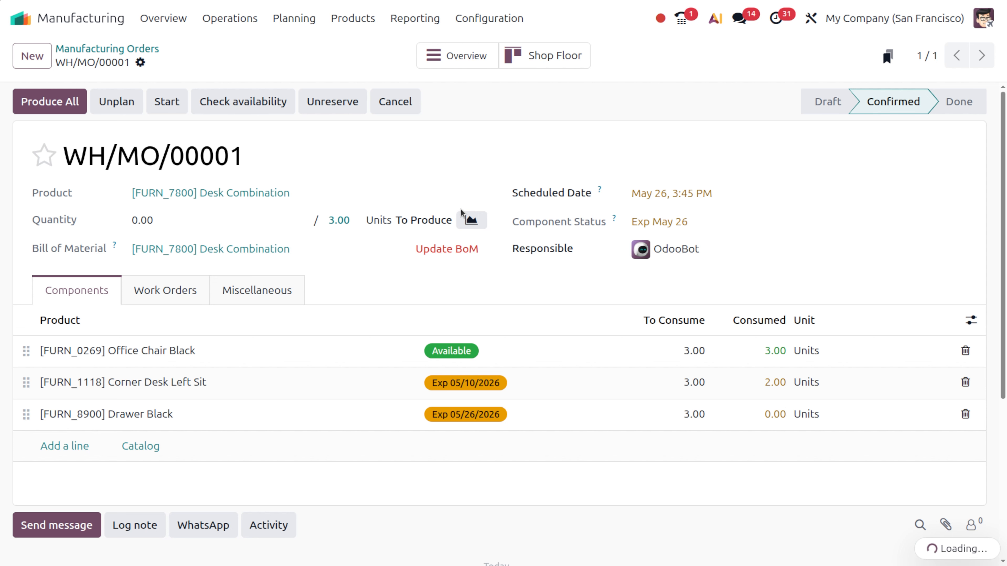
{"action": "left_click", "coordinate": [136, 49]}
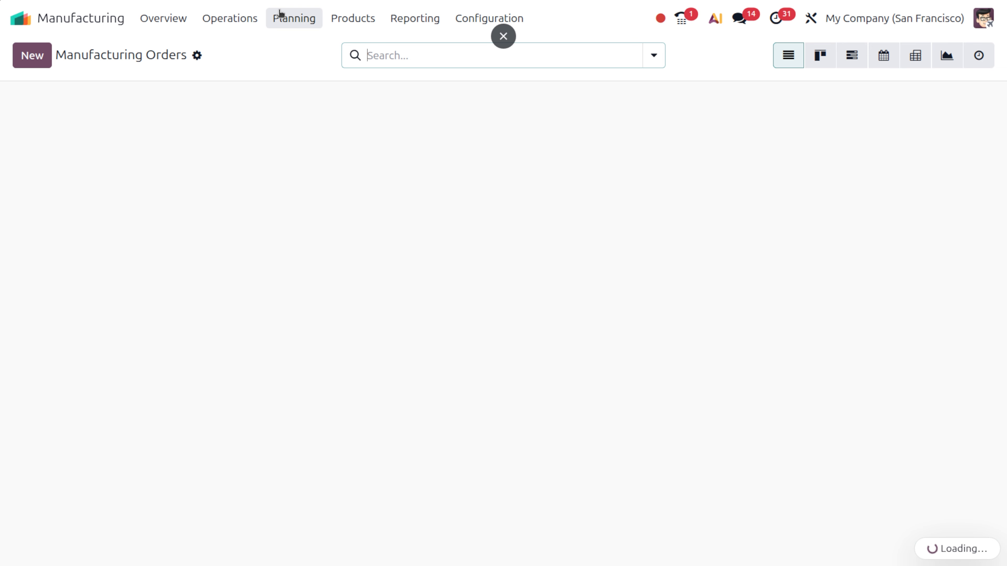
Open the Kanban planning board for work orders
{"action": "left_click", "coordinate": [280, 13]}
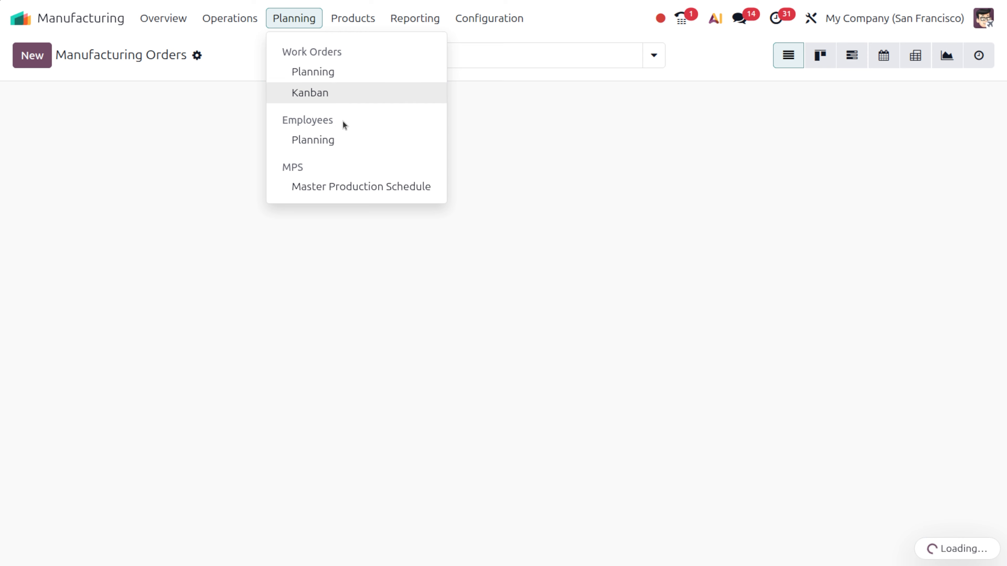
{"action": "left_click", "coordinate": [323, 95]}
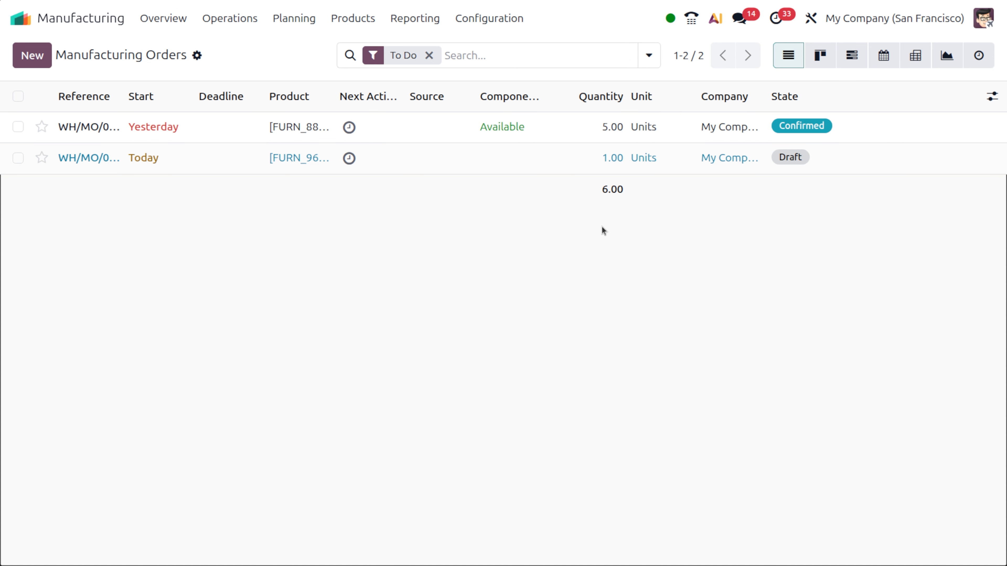
{"action": "left_click", "coordinate": [294, 19]}
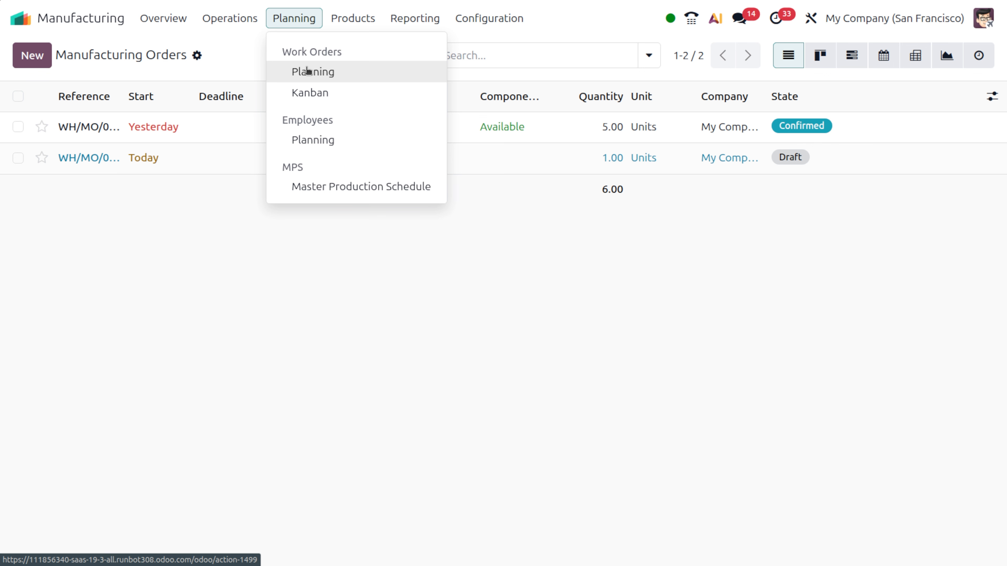
{"action": "left_click", "coordinate": [329, 96]}
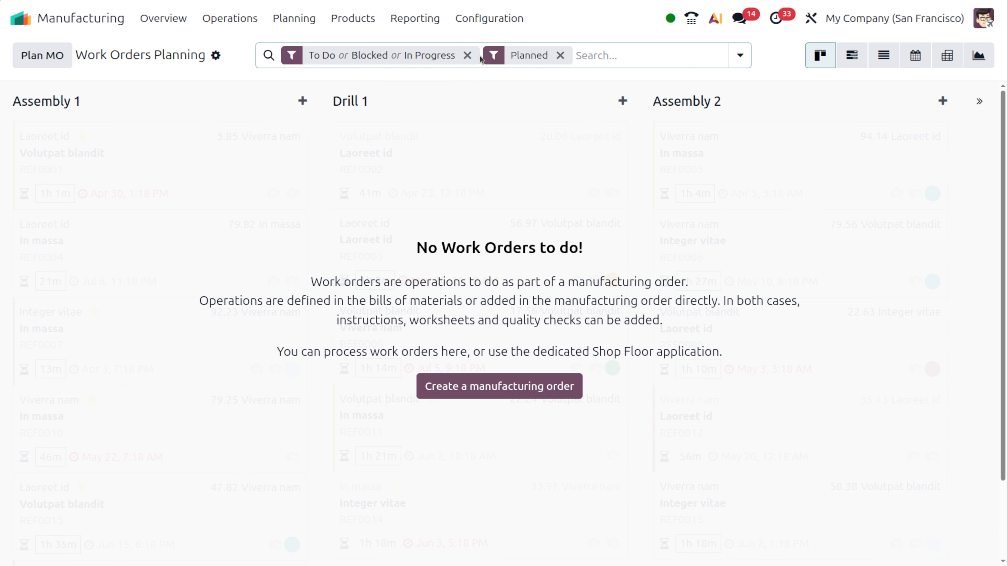
Clear all filters on the work orders board and open the Table's Assembly work order
{"action": "left_click", "coordinate": [468, 56]}
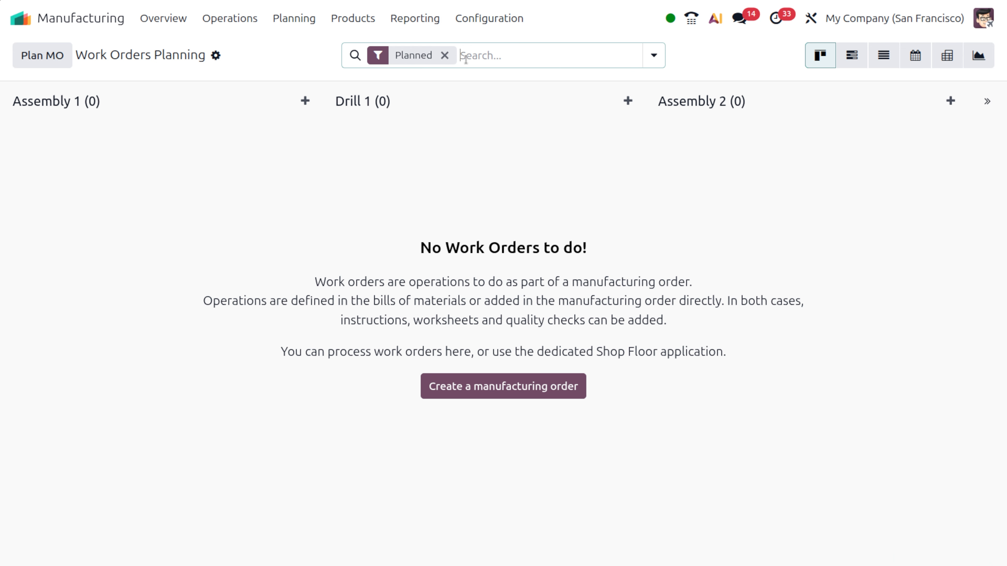
{"action": "left_click", "coordinate": [445, 57]}
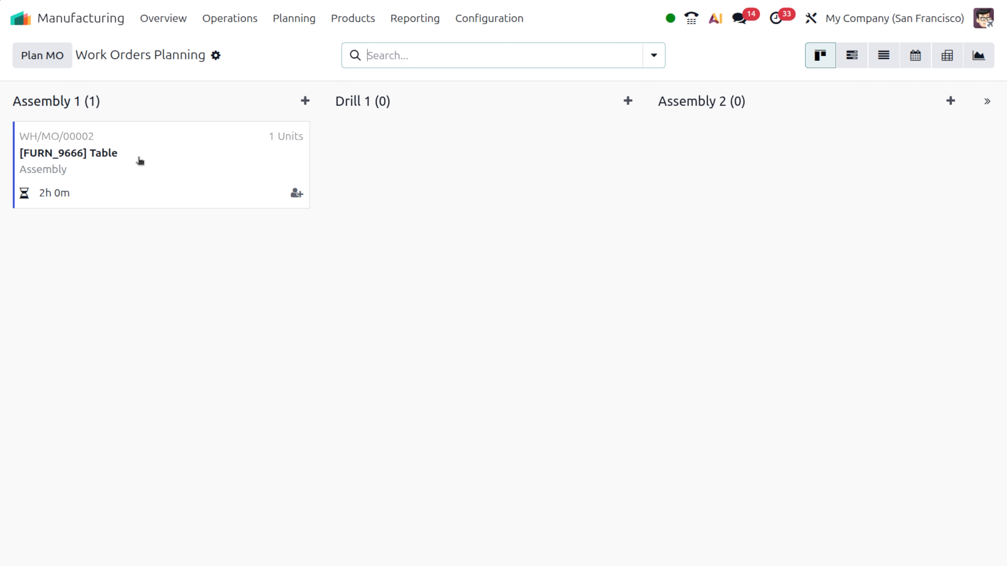
{"action": "left_click", "coordinate": [201, 176]}
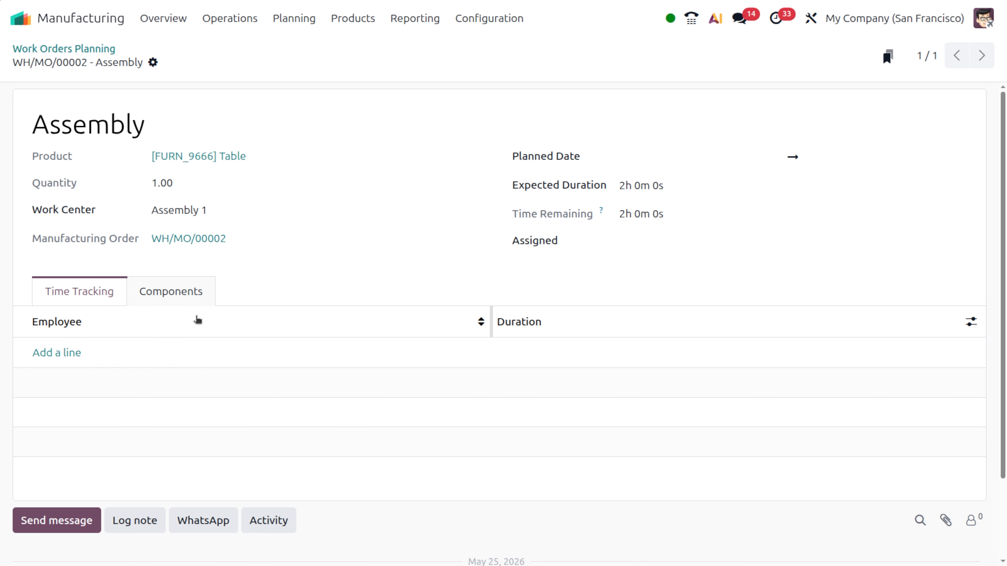
View the components of the Table's Assembly work order and return to the Work Orders Planning board
{"action": "left_click", "coordinate": [195, 299]}
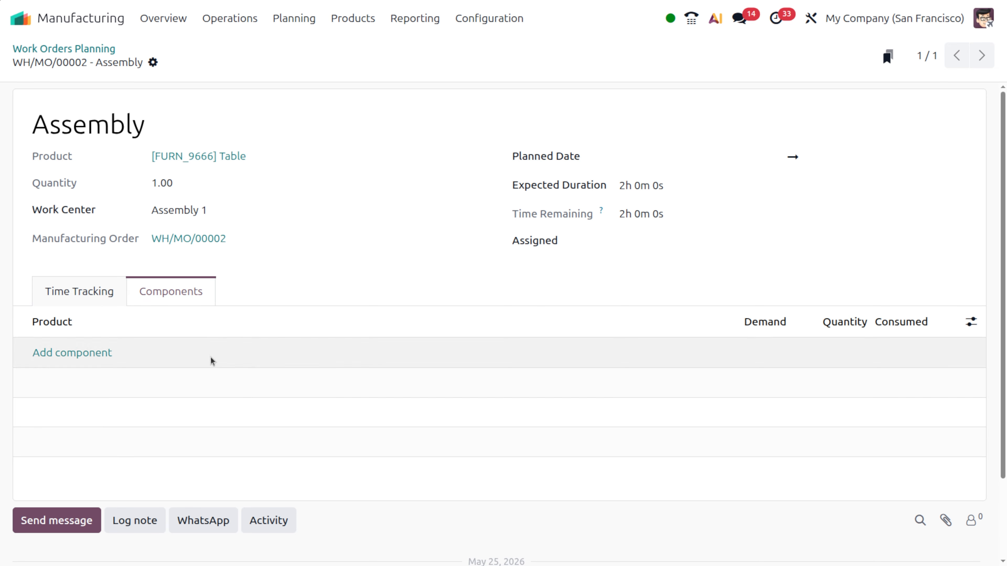
{"action": "left_click", "coordinate": [102, 48]}
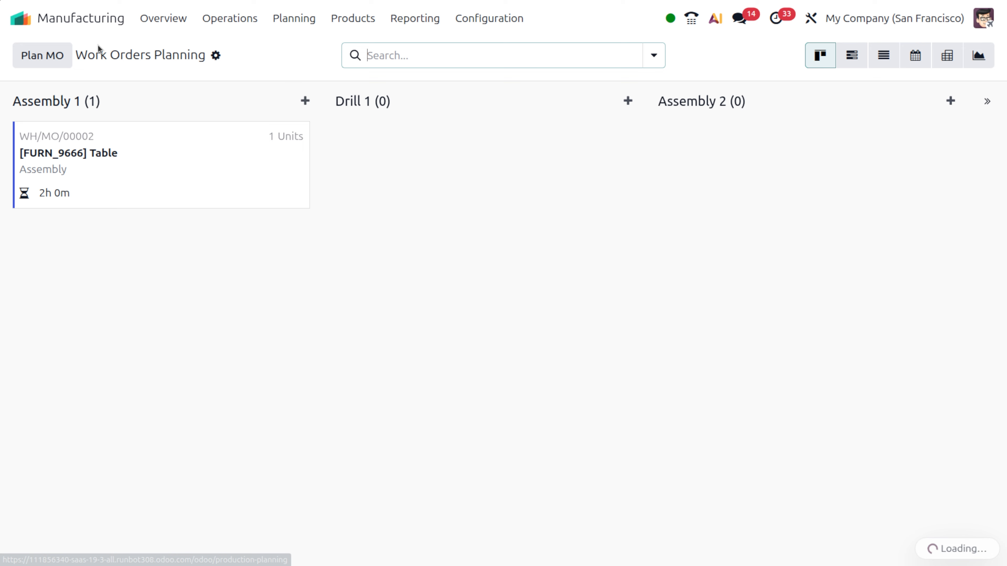
Assign the first four listed employees to the Table's Assembly work order on its Assembly 1 card
{"action": "left_click", "coordinate": [299, 194]}
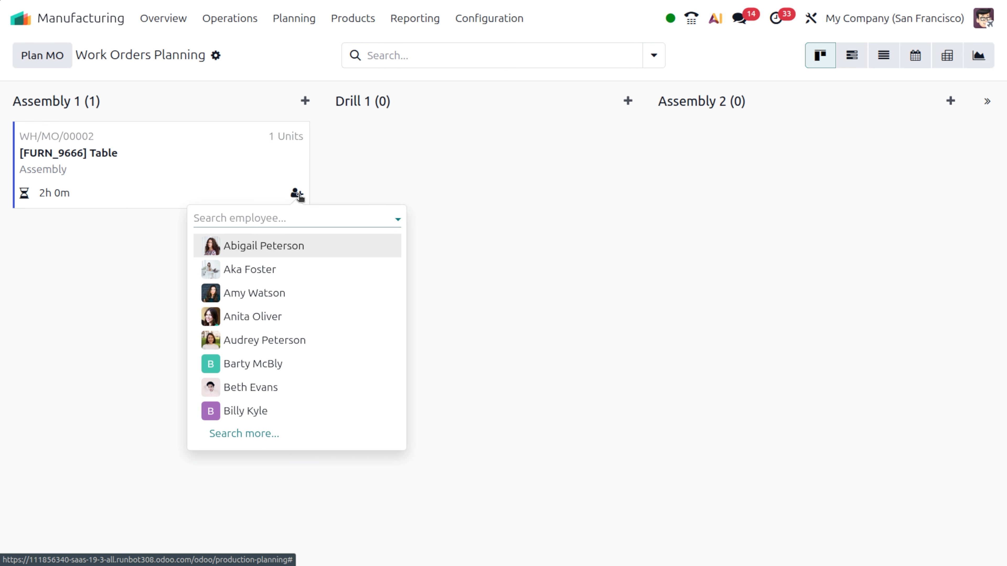
{"action": "left_click", "coordinate": [278, 246]}
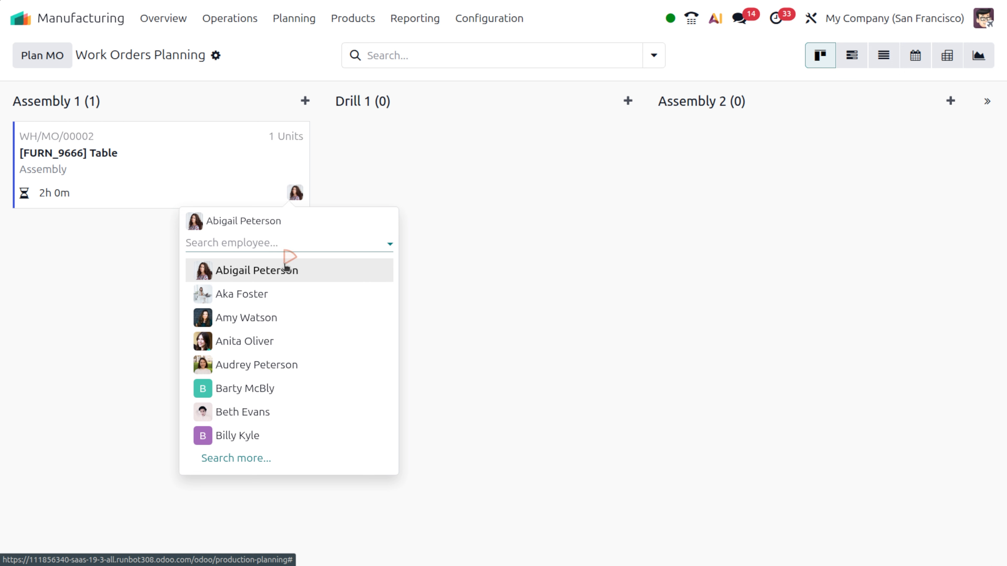
{"action": "left_click", "coordinate": [283, 299]}
{"action": "left_click", "coordinate": [283, 331]}
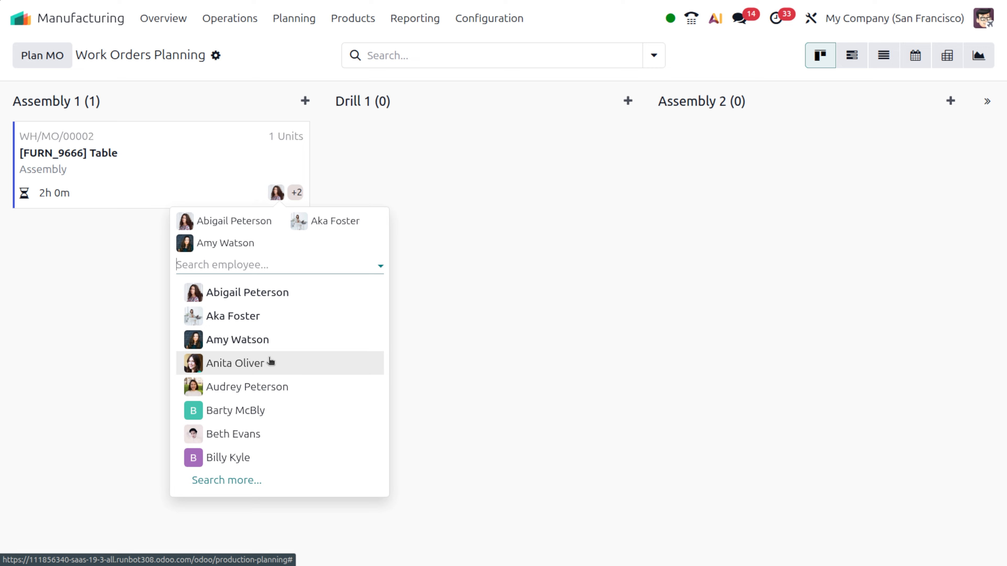
{"action": "left_click", "coordinate": [271, 362]}
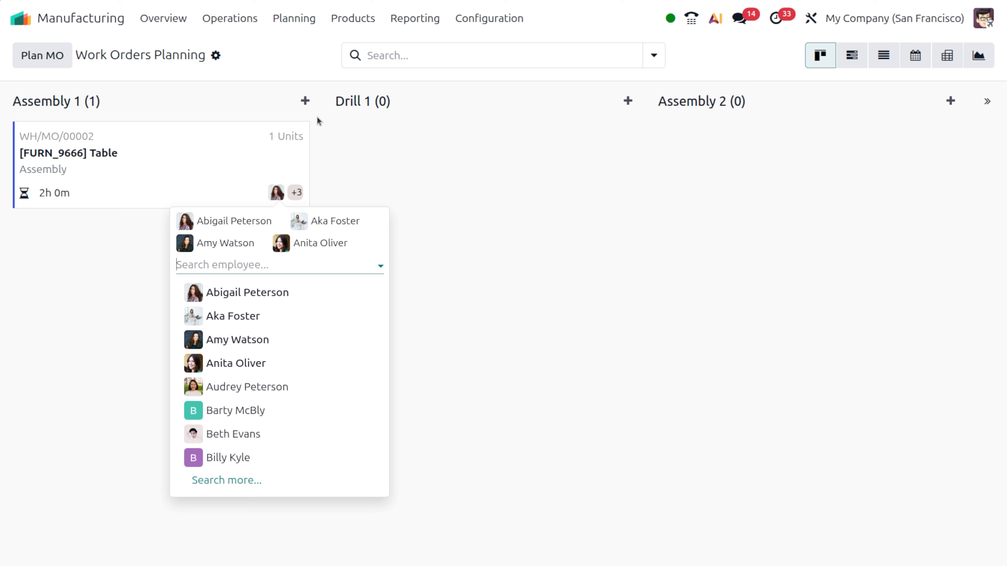
Show the work orders as a list with the optional Assigned, Manufacturing Order, Start date and End columns
{"action": "left_click", "coordinate": [888, 64]}
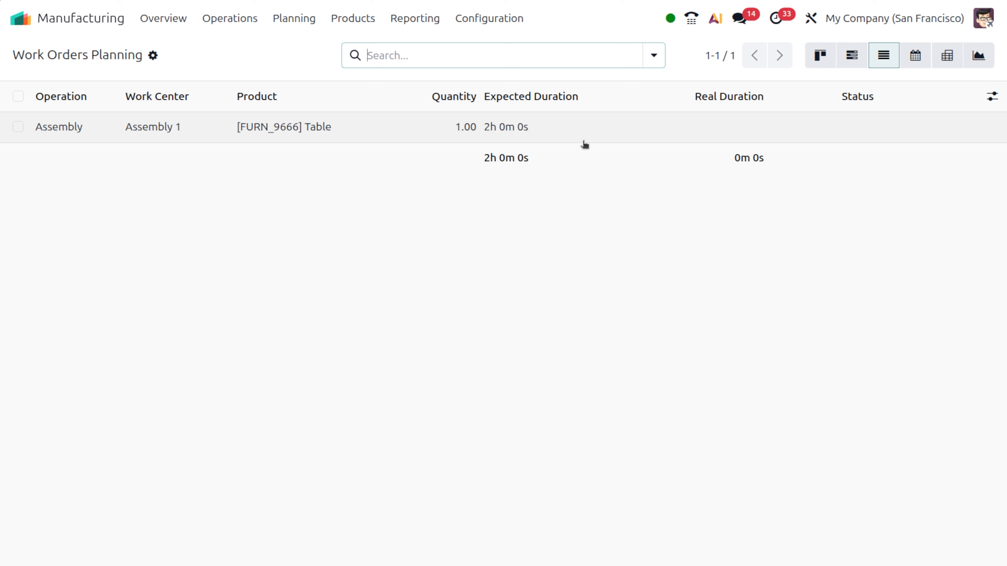
{"action": "left_click", "coordinate": [992, 98]}
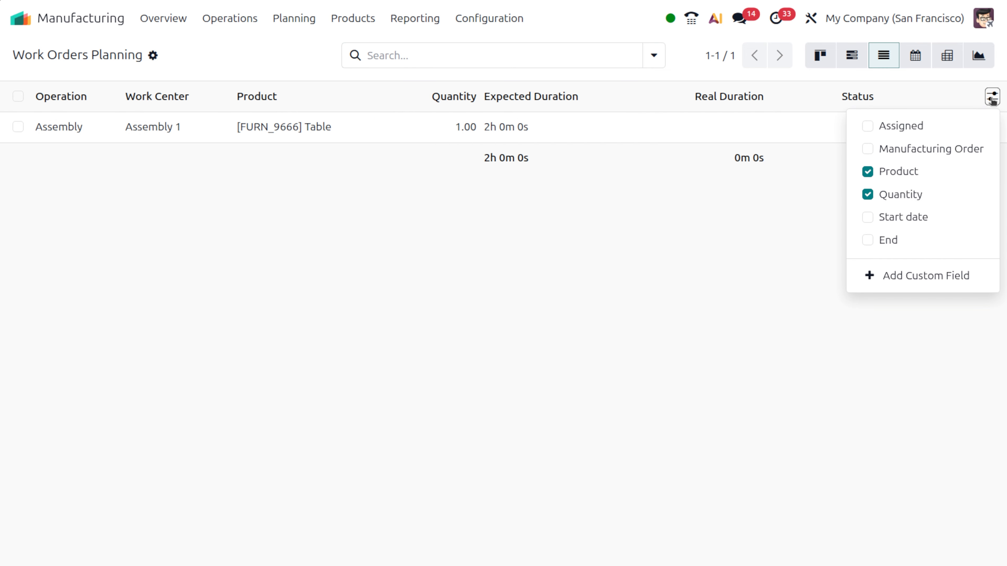
{"action": "left_click", "coordinate": [868, 129]}
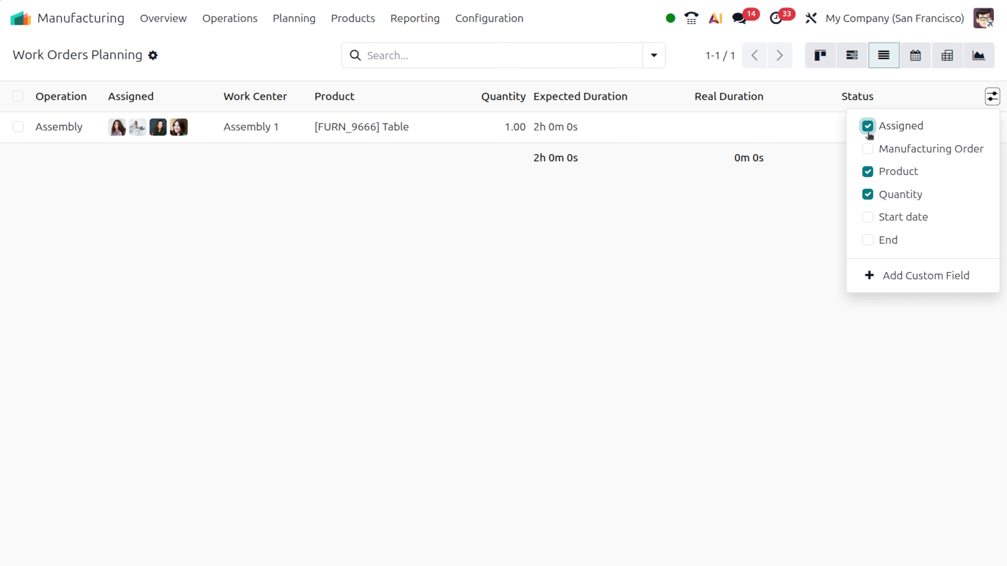
{"action": "left_click", "coordinate": [867, 149]}
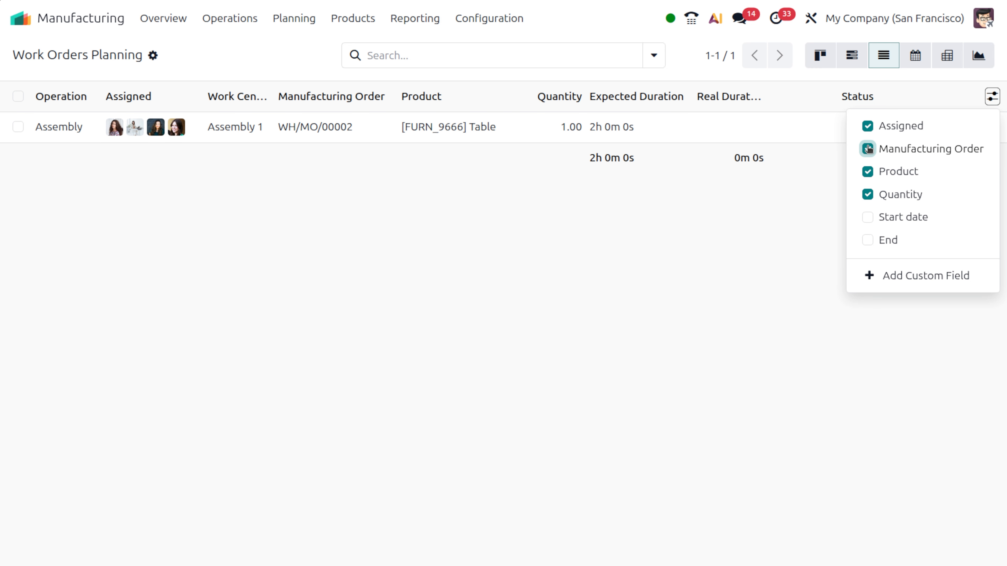
{"action": "left_click", "coordinate": [868, 217]}
{"action": "left_click", "coordinate": [868, 241]}
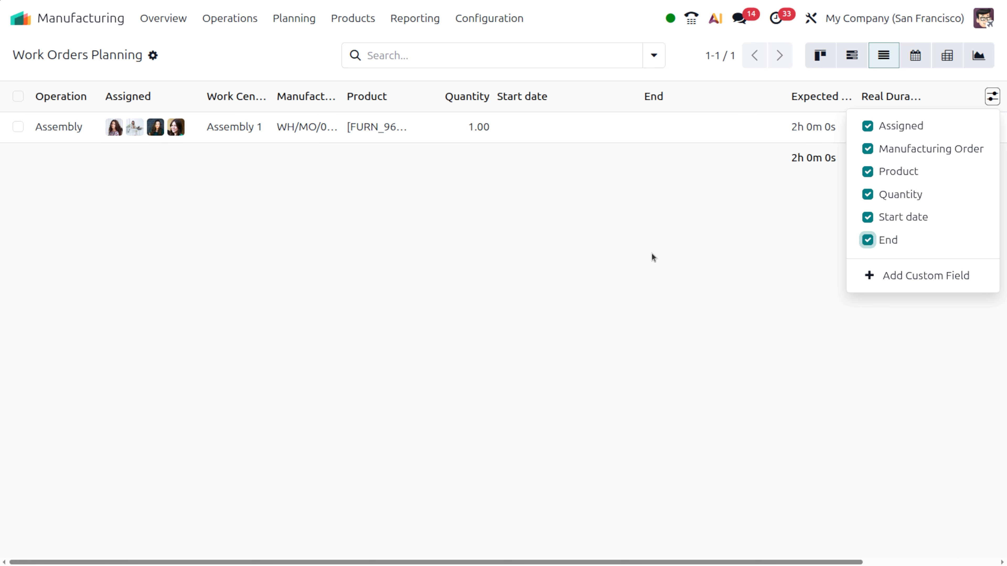
{"action": "left_click", "coordinate": [643, 256]}
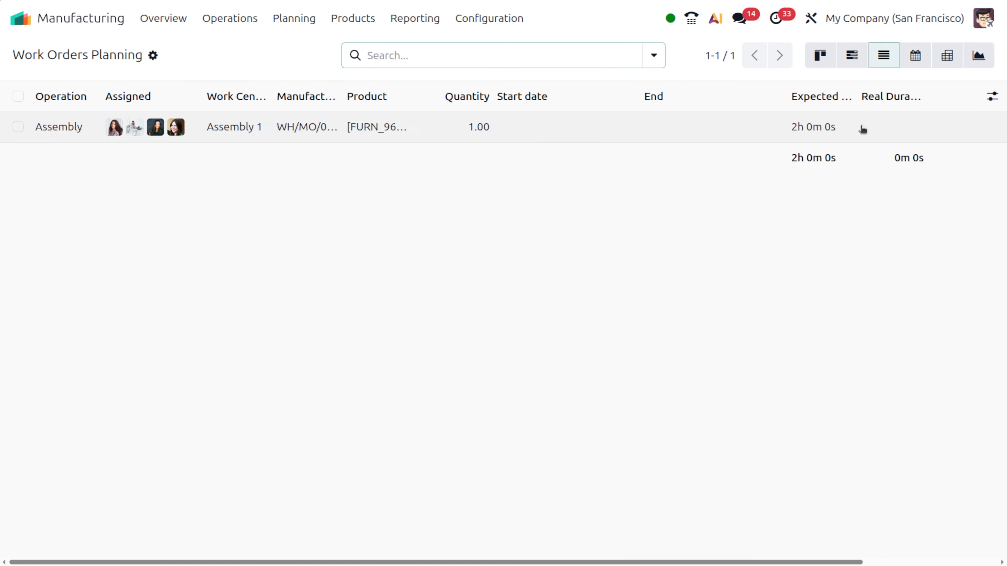
Switch the work orders to the Gantt view and expand the list of work orders awaiting scheduling
{"action": "left_click", "coordinate": [853, 60]}
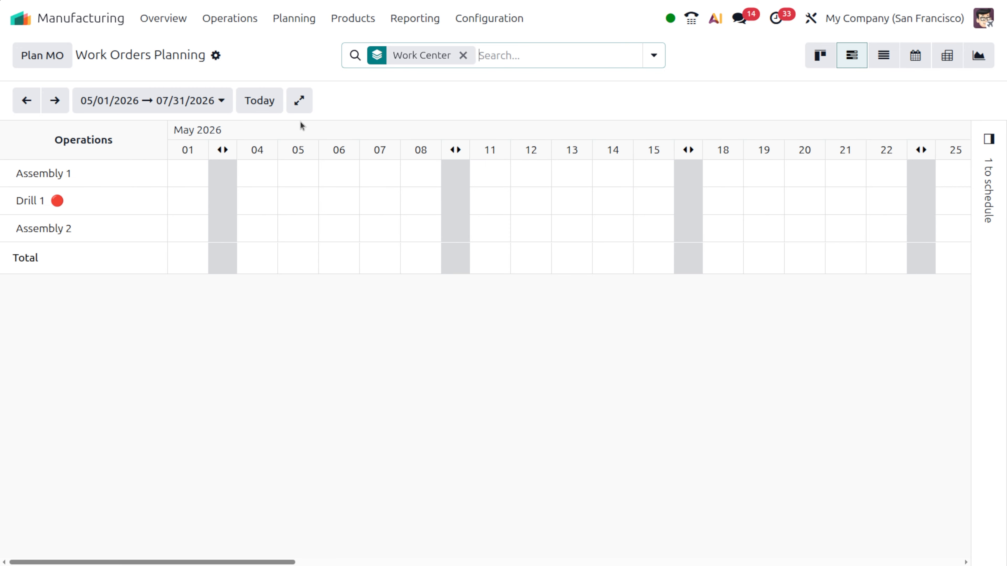
{"action": "left_click", "coordinate": [988, 189]}
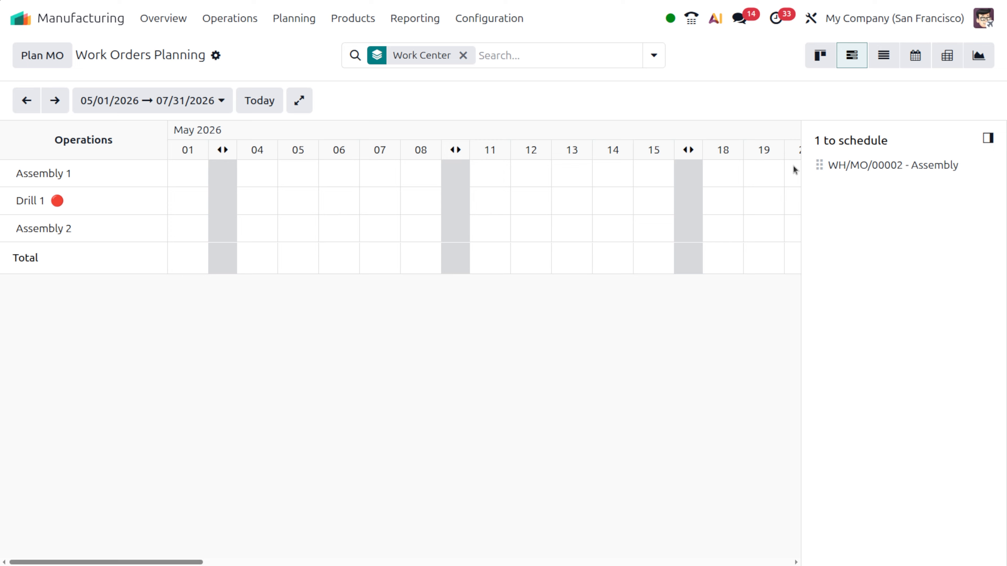
Schedule the WH/MO/00002 Assembly work order at Assembly 2 on May 15, 2026, and return it to the unscheduled list
{"action": "left_click_drag", "start_coordinate": [816, 168], "coordinate": [854, 188]}
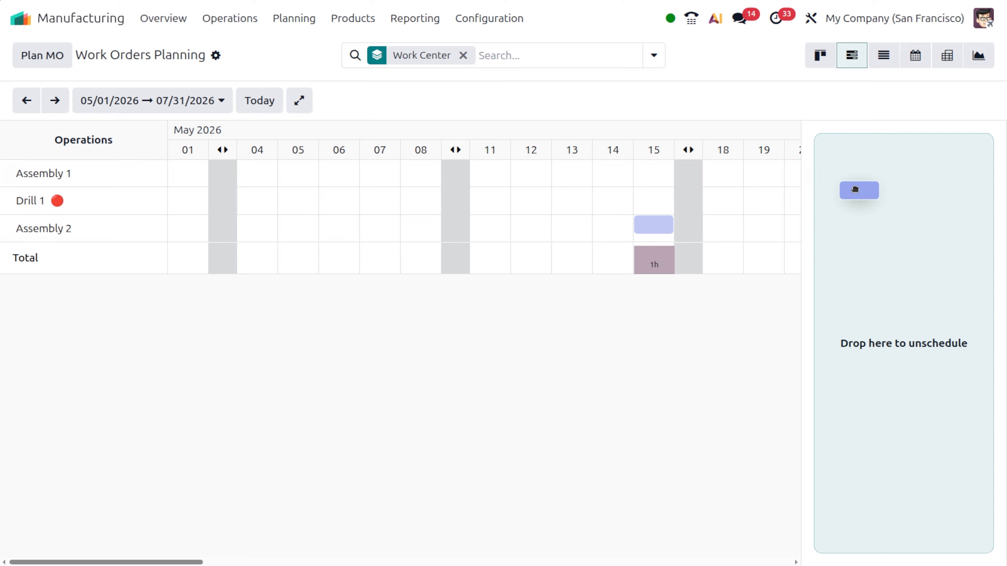
{"action": "left_click_drag", "start_coordinate": [855, 189], "coordinate": [855, 193]}
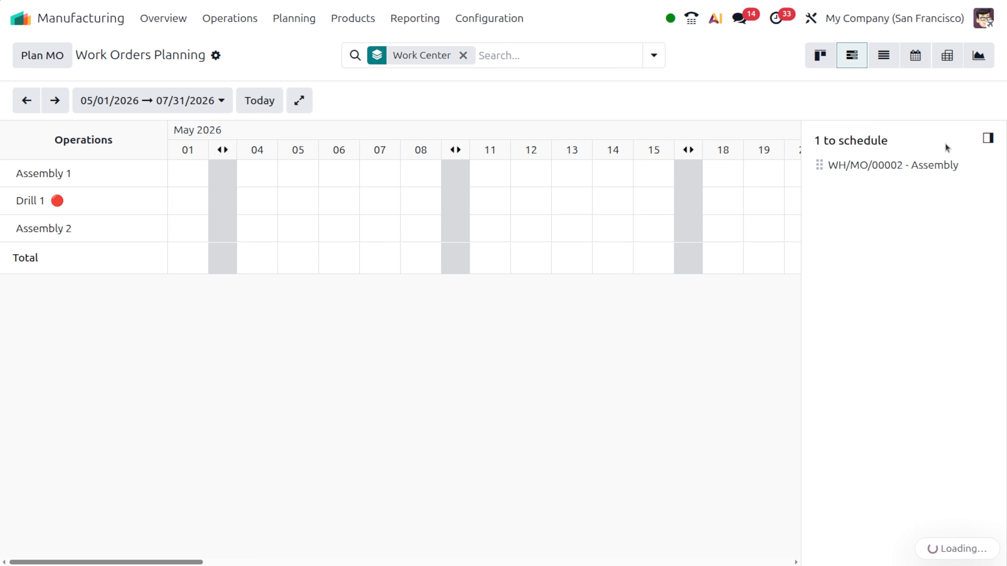